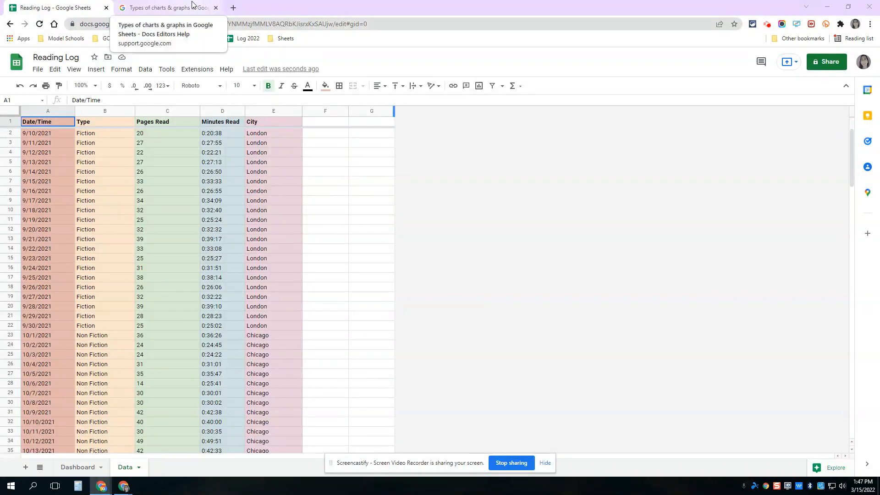
Step: Switch to the Docs Editors Help page on chart types and open the detailed article about pie charts
click(192, 6)
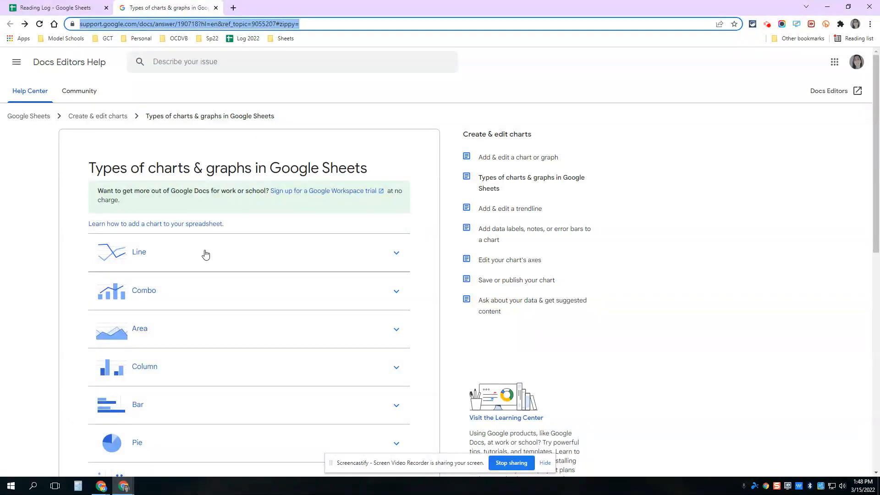
scroll(199, 253, down, 1)
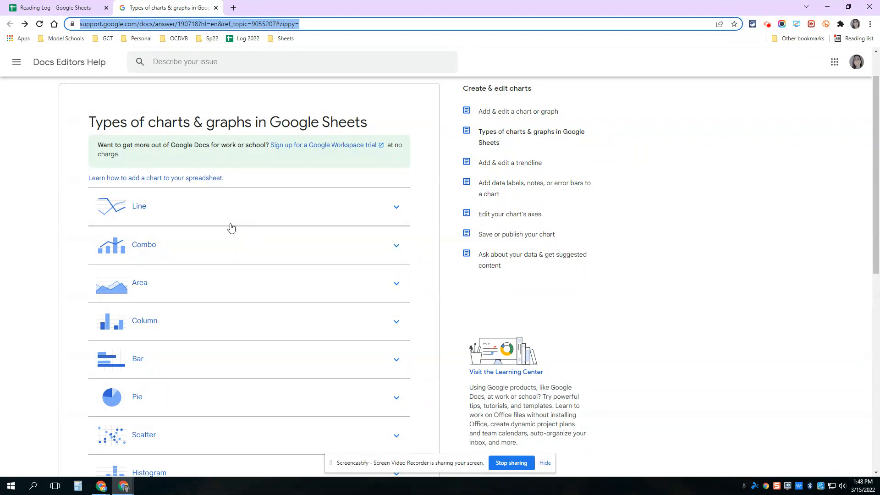
click(397, 400)
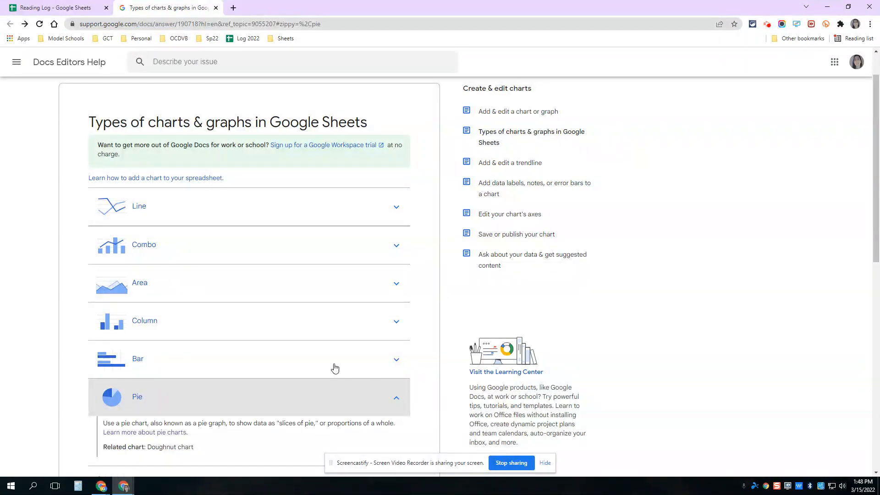
scroll(295, 356, down, 2)
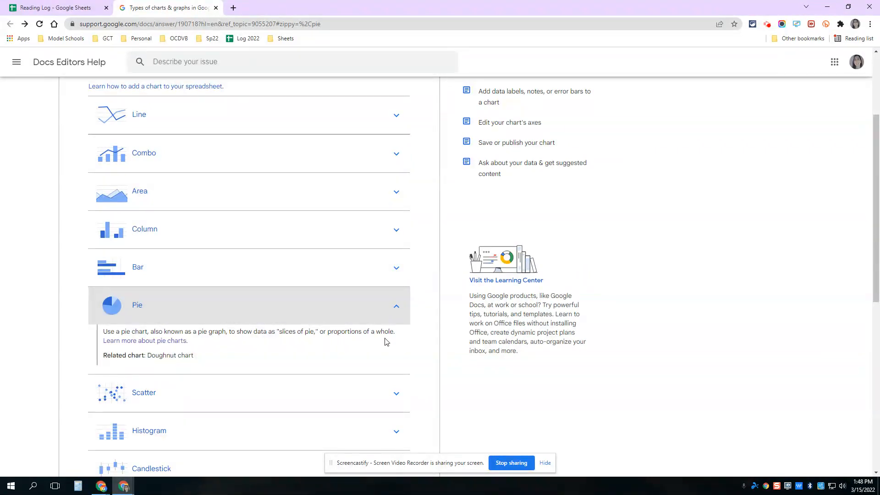
click(118, 342)
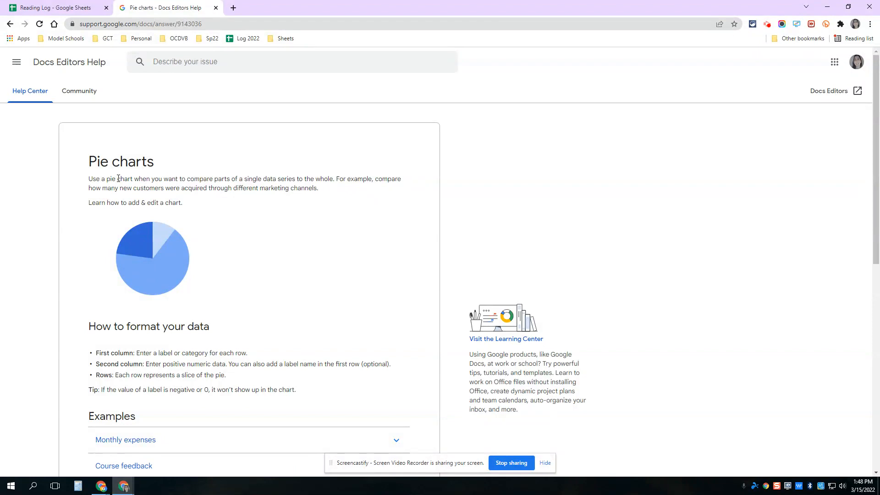
Step: Review the pie chart data formatting guidance and the Monthly expenses example with its table and chart
scroll(157, 244, down, 4)
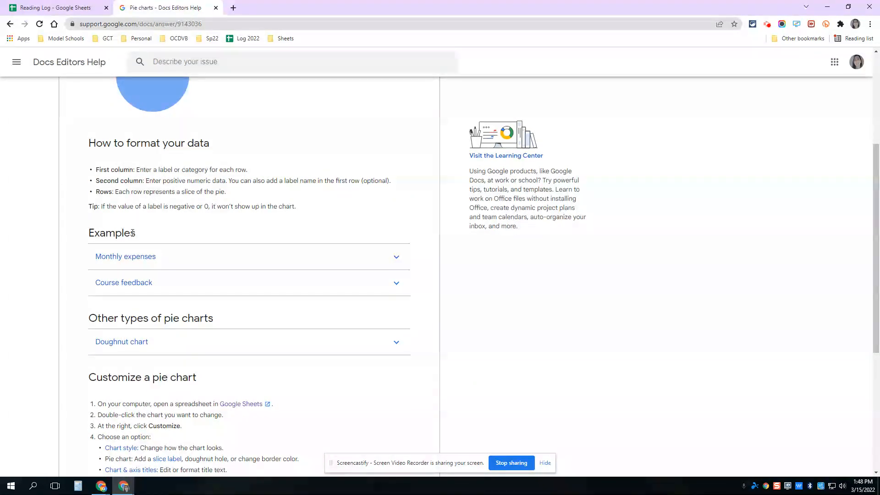
scroll(123, 241, down, 1)
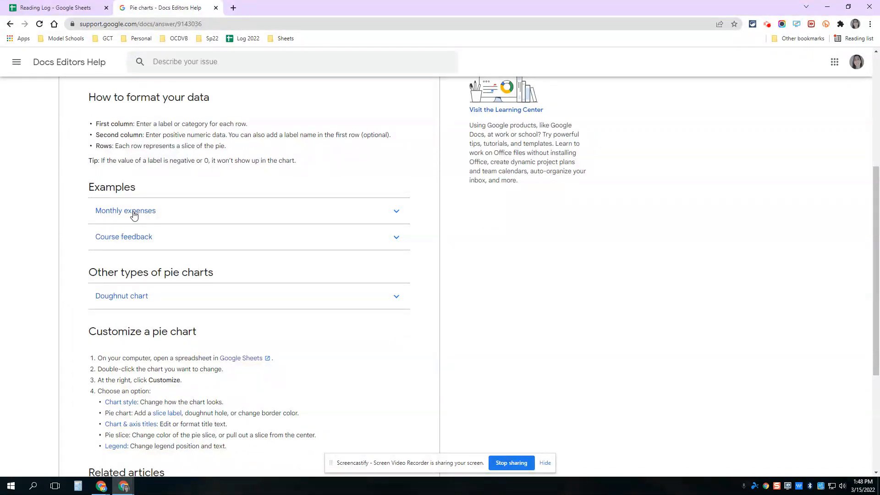
click(134, 215)
scroll(167, 232, down, 3)
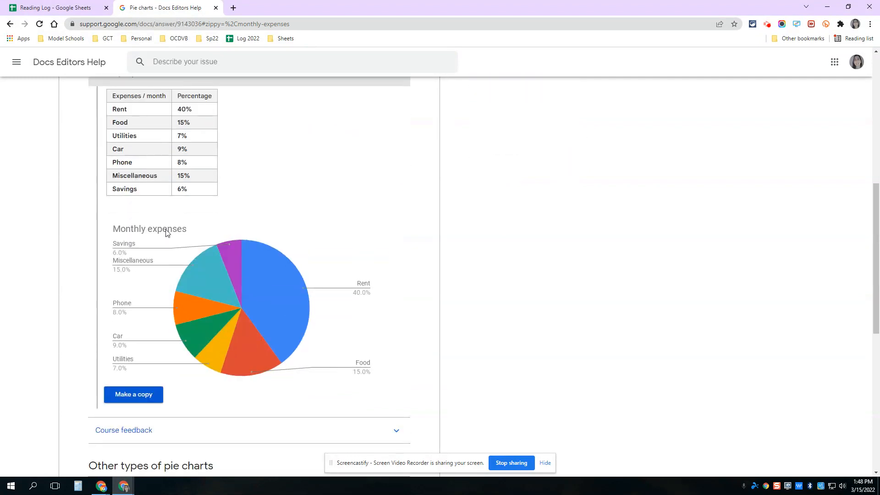
scroll(166, 233, down, 1)
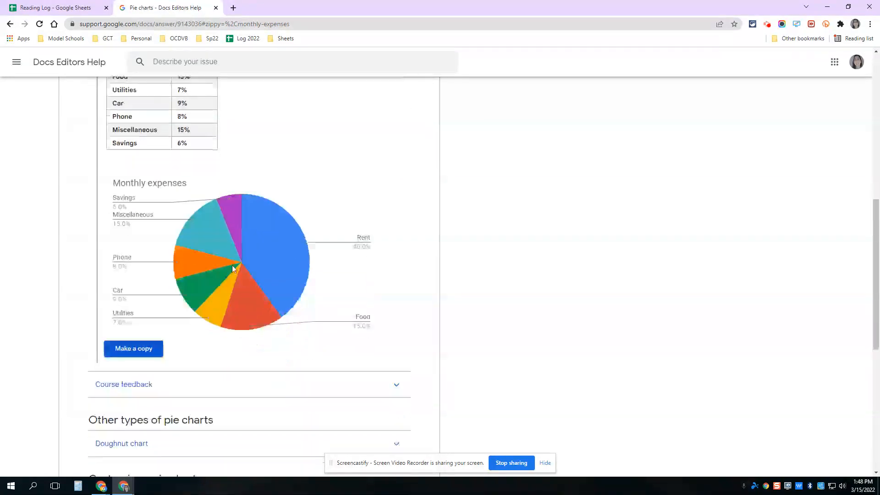
click(125, 353)
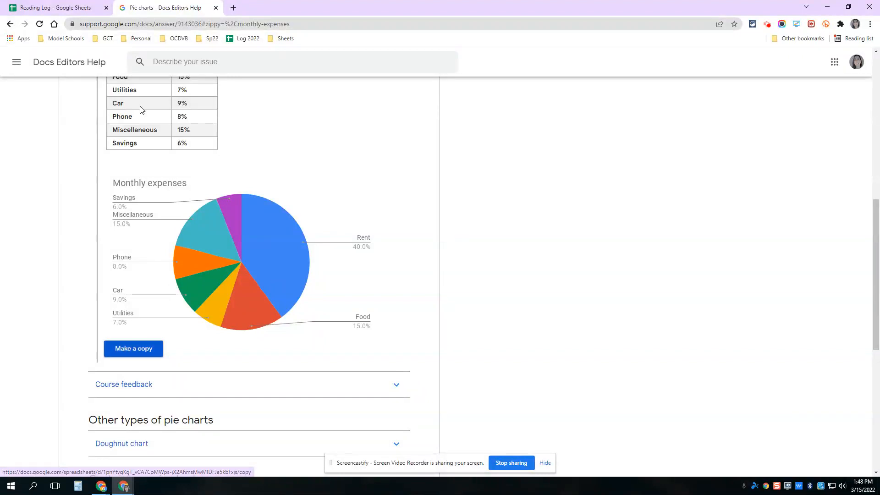
Step: Return to the Reading Log spreadsheet and insert a chart from the Date/Time and Pages Read columns
click(47, 8)
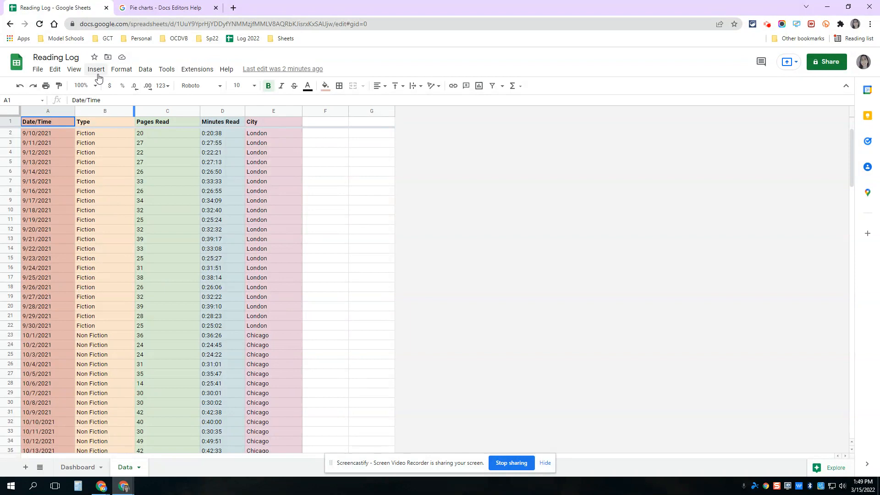
click(34, 111)
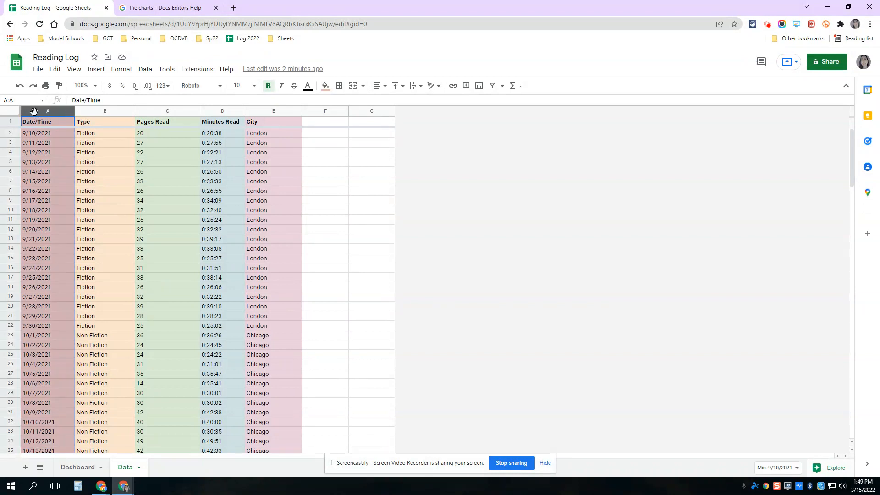
click(169, 111)
click(59, 122)
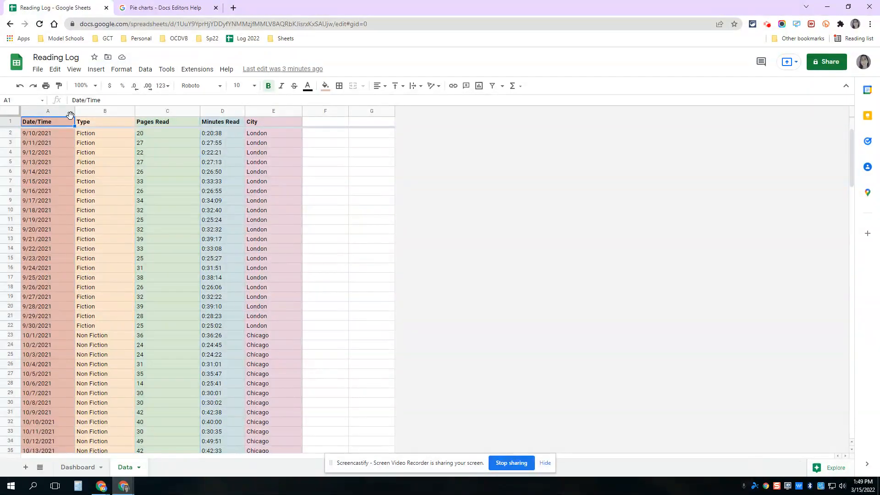
click(39, 109)
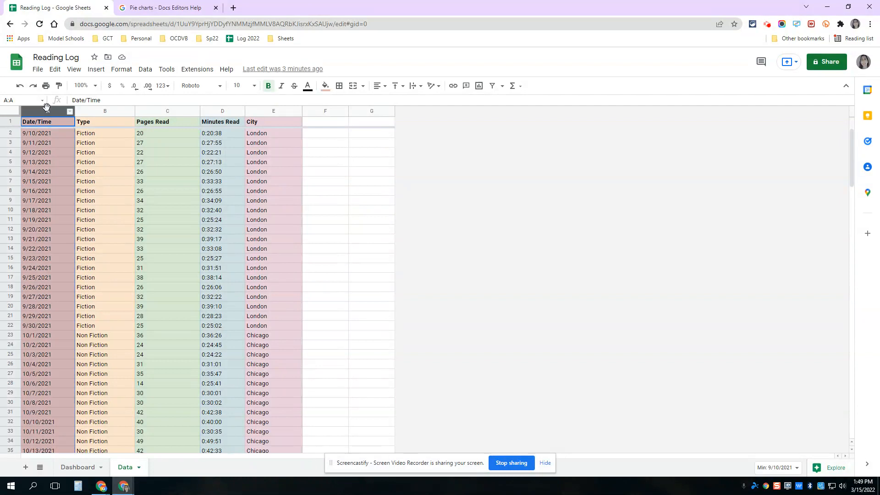
ctrl+click(155, 115)
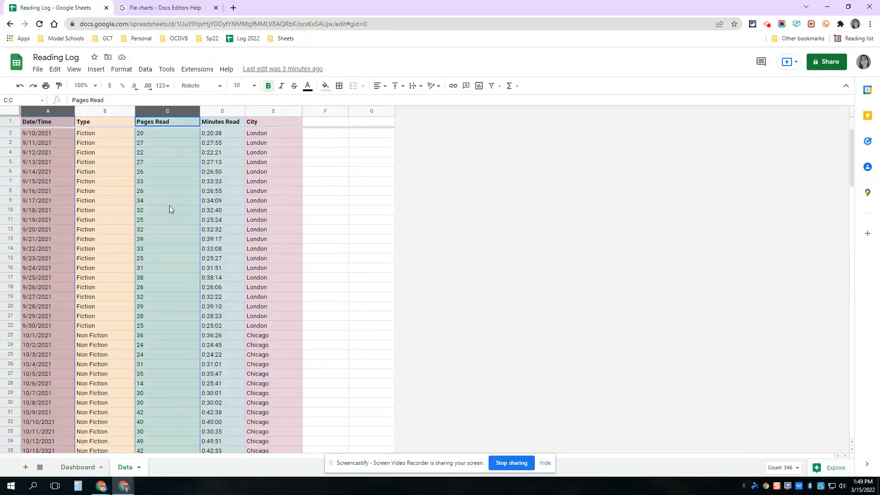
click(99, 73)
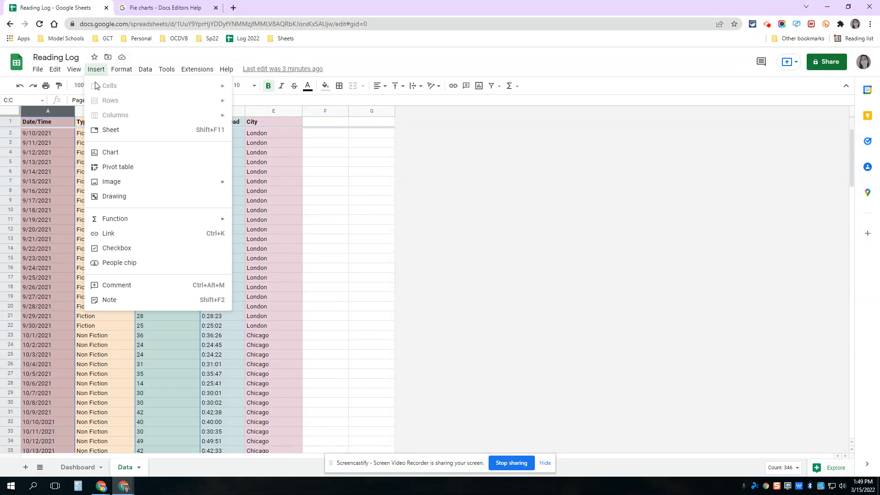
click(110, 152)
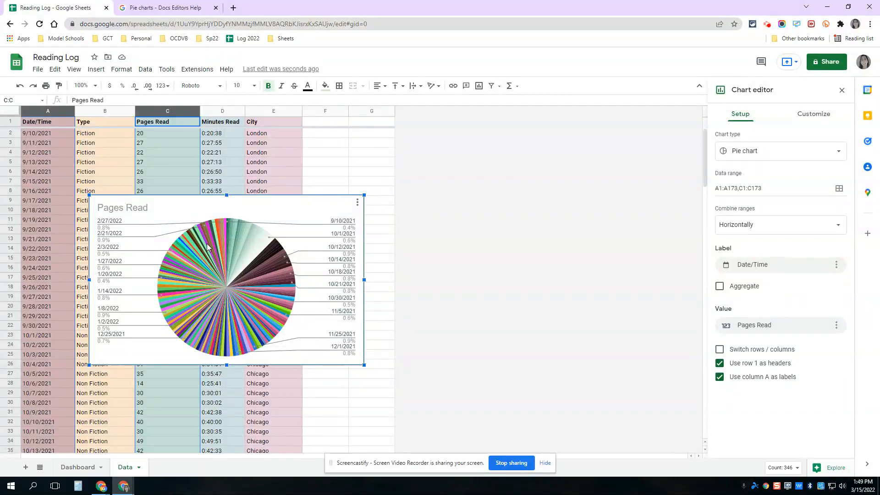
Step: Change the Pages Read chart to a line chart and close its editor
click(748, 158)
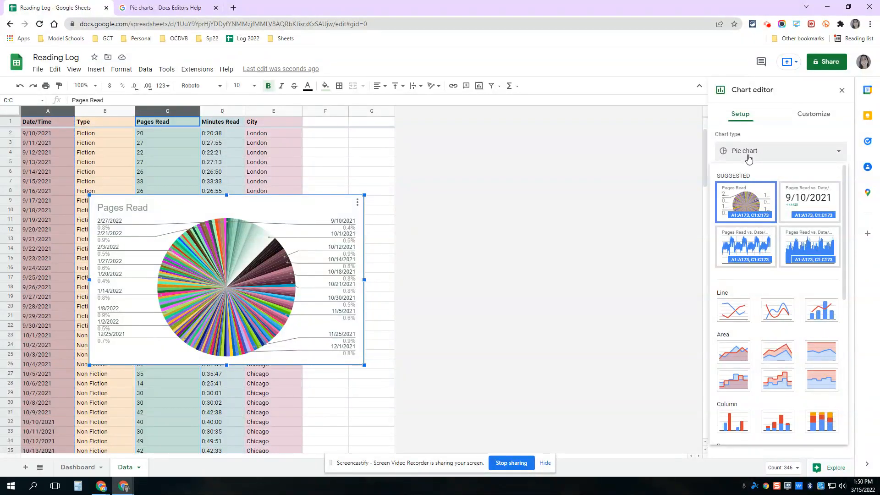
click(748, 158)
click(749, 158)
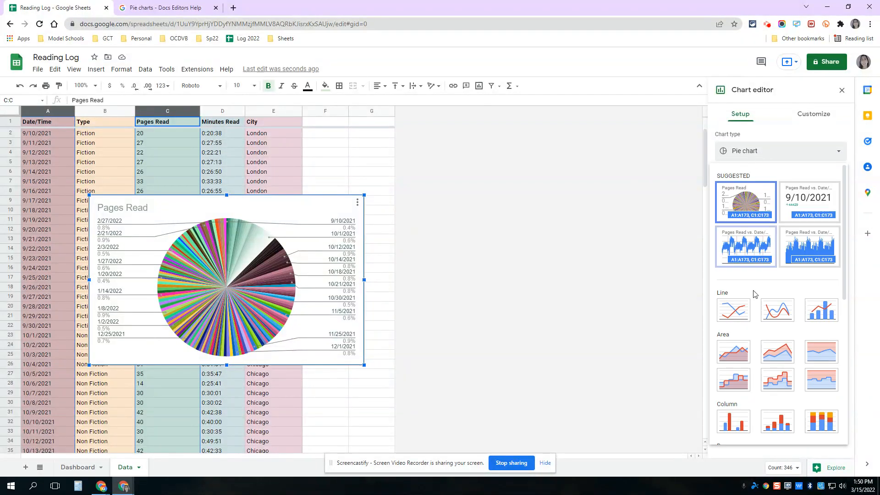
click(733, 310)
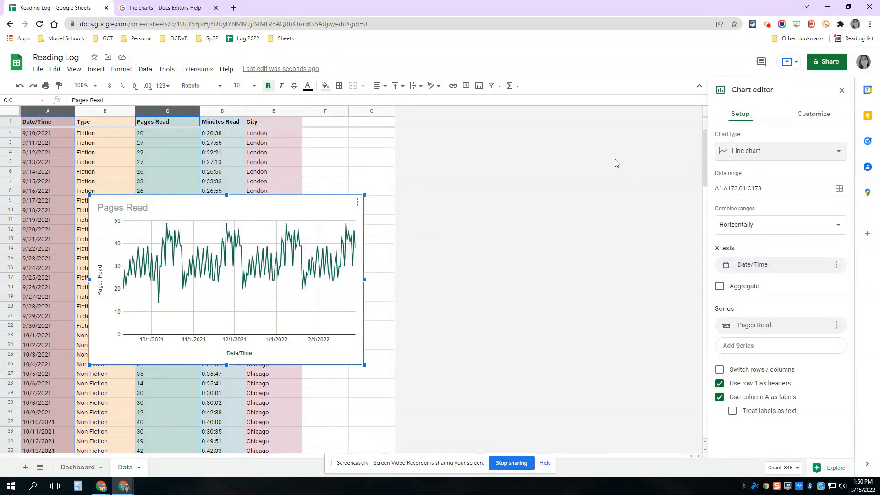
click(598, 164)
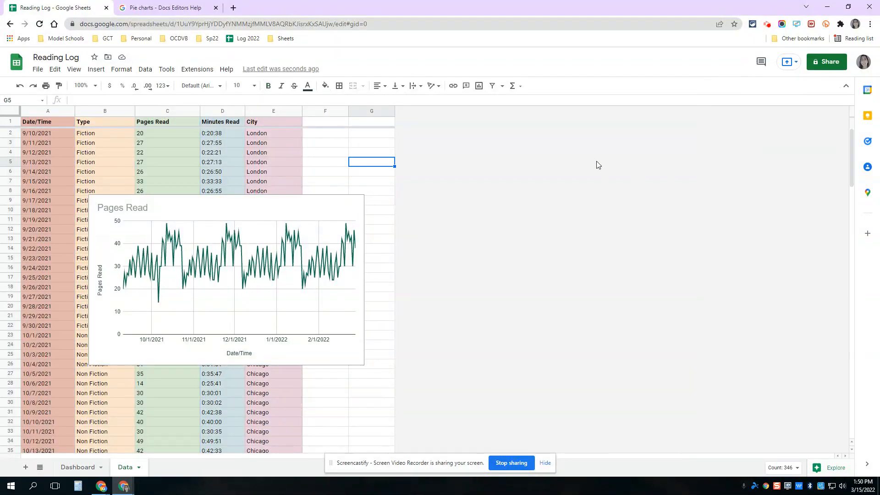
Step: Insert a pie chart of the Type column and move it down to uncover the upper part of the Pages Read line chart
click(103, 112)
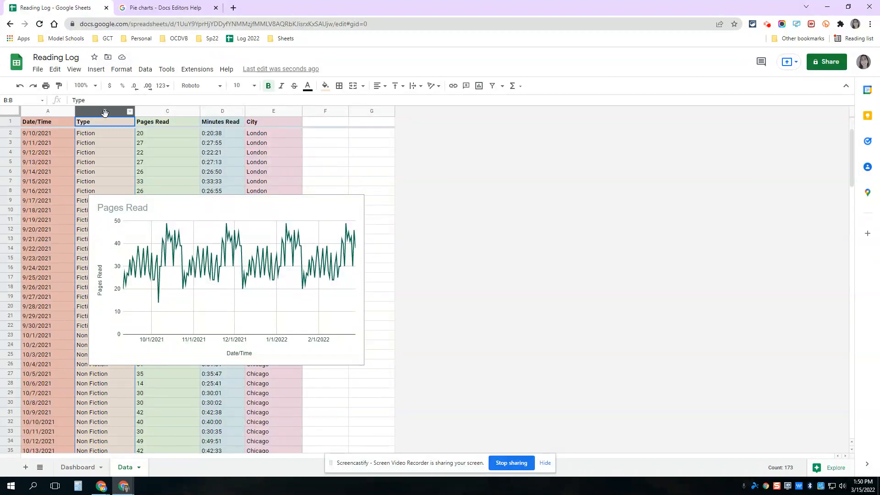
click(96, 69)
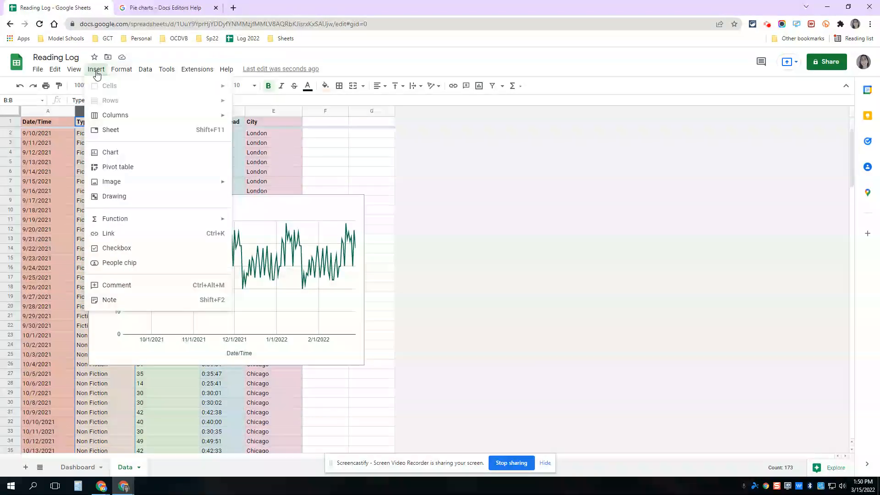
click(119, 153)
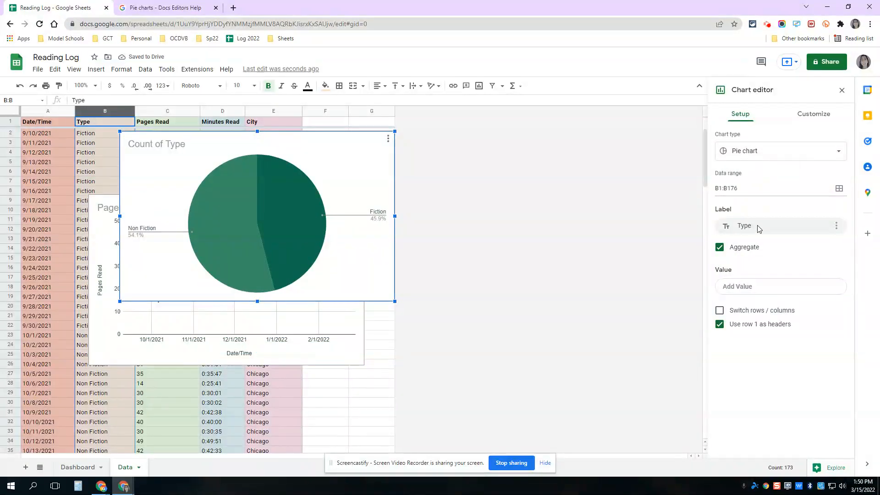
click(725, 189)
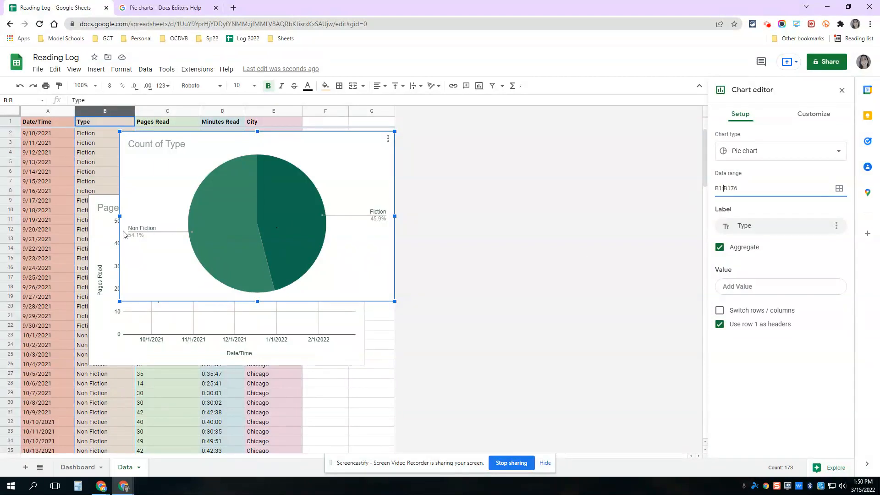
click(154, 237)
drag(305, 138, 316, 284)
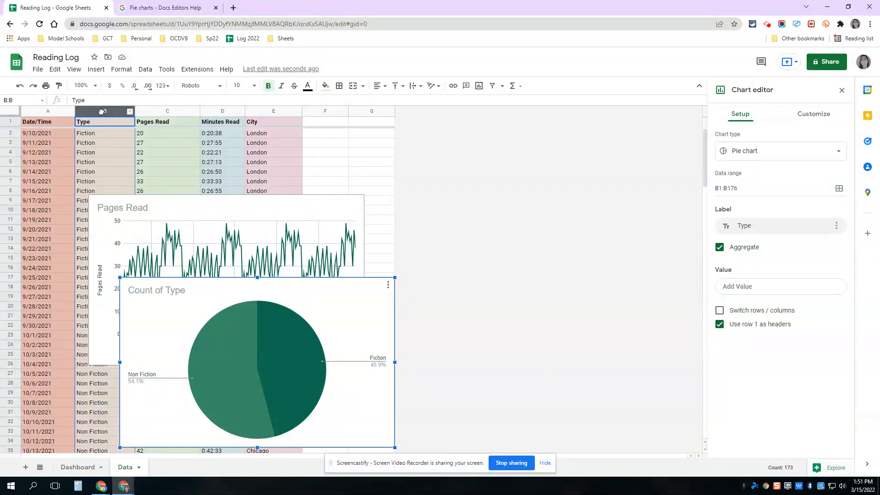
Step: Open the Explore suggestions for the reading data and look through the suggested Type charts
click(831, 467)
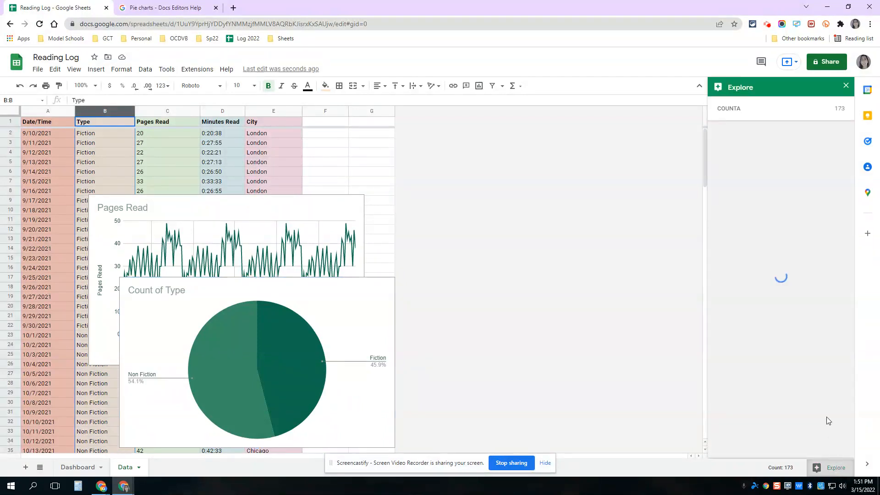
scroll(810, 284, down, 6)
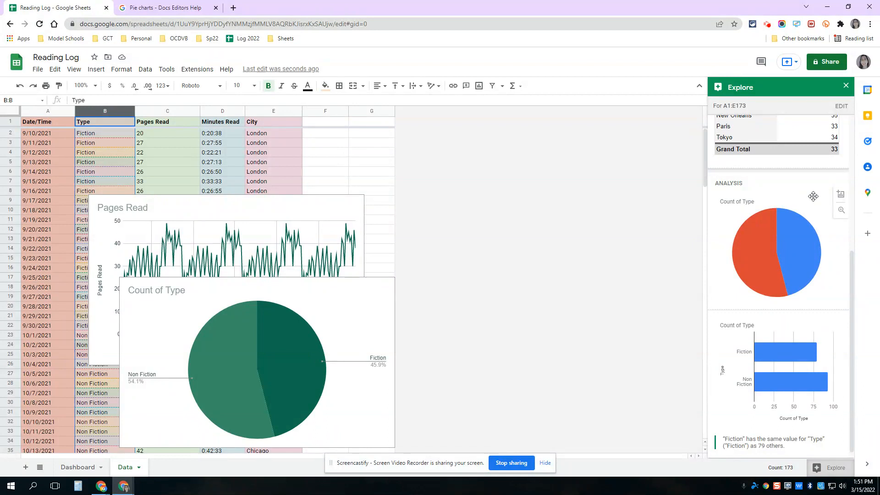
key(Escape)
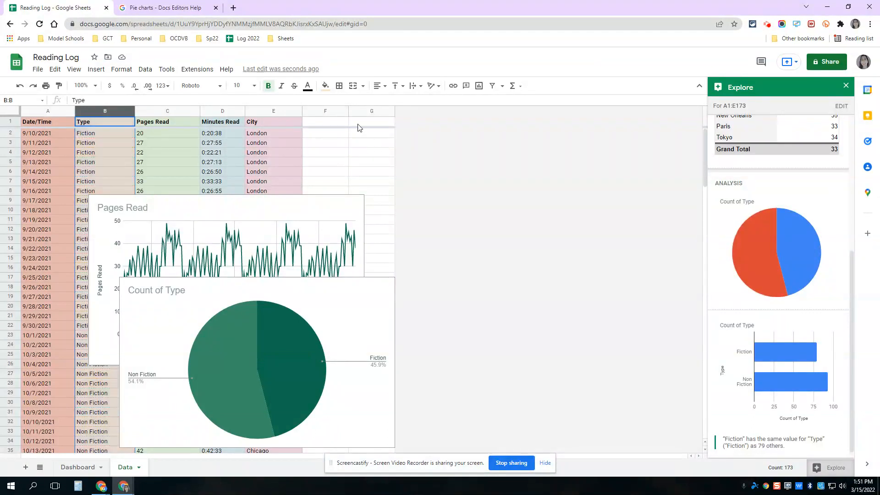
Step: Switch to the Docs Editors Help page and go back to the overview of chart types
click(172, 14)
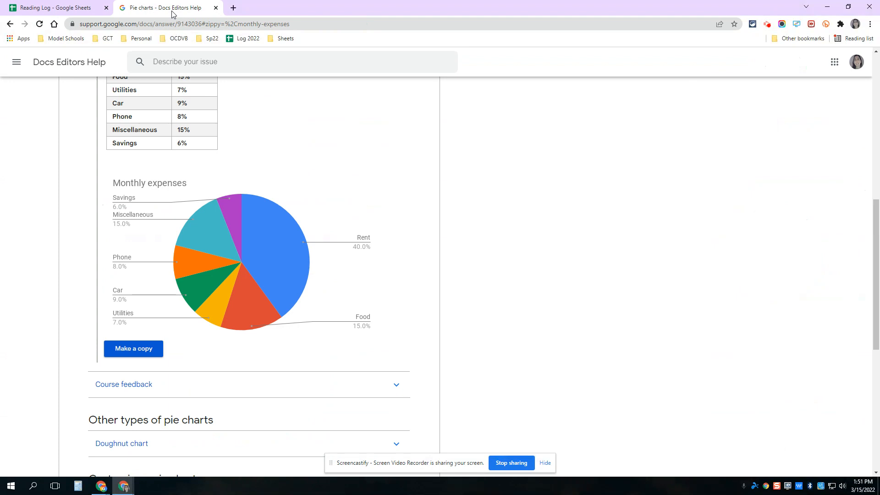
click(10, 24)
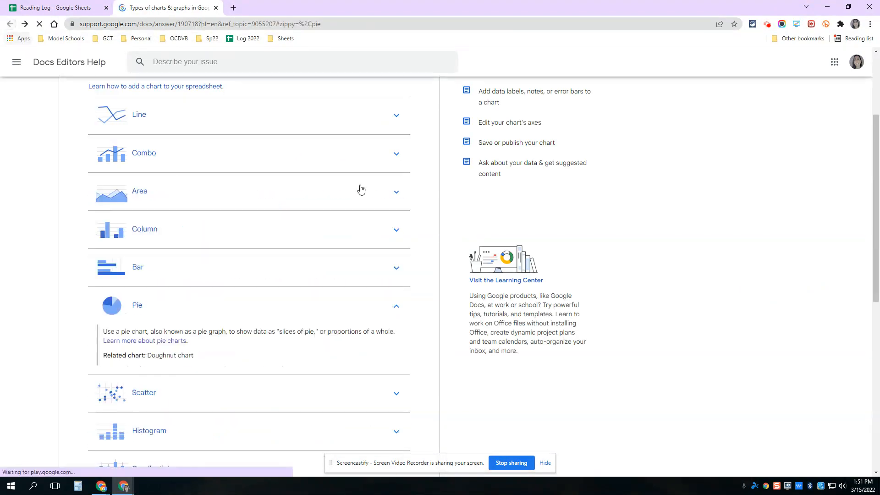
scroll(240, 206, up, 3)
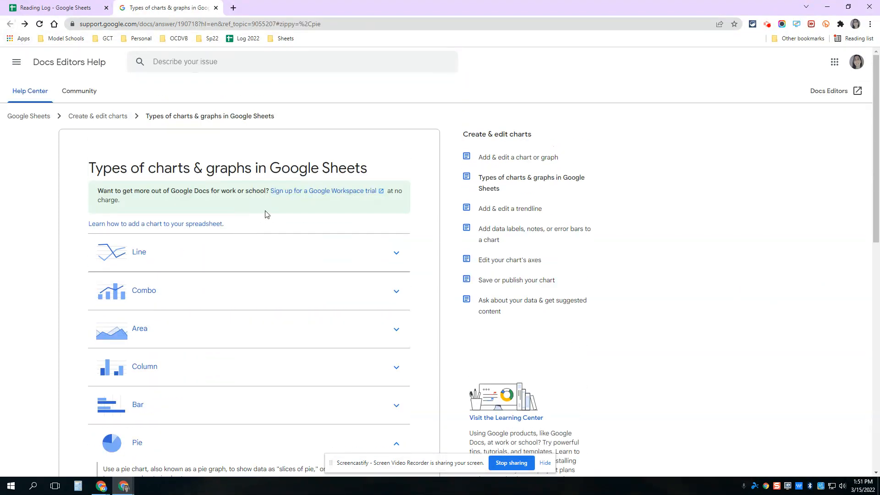